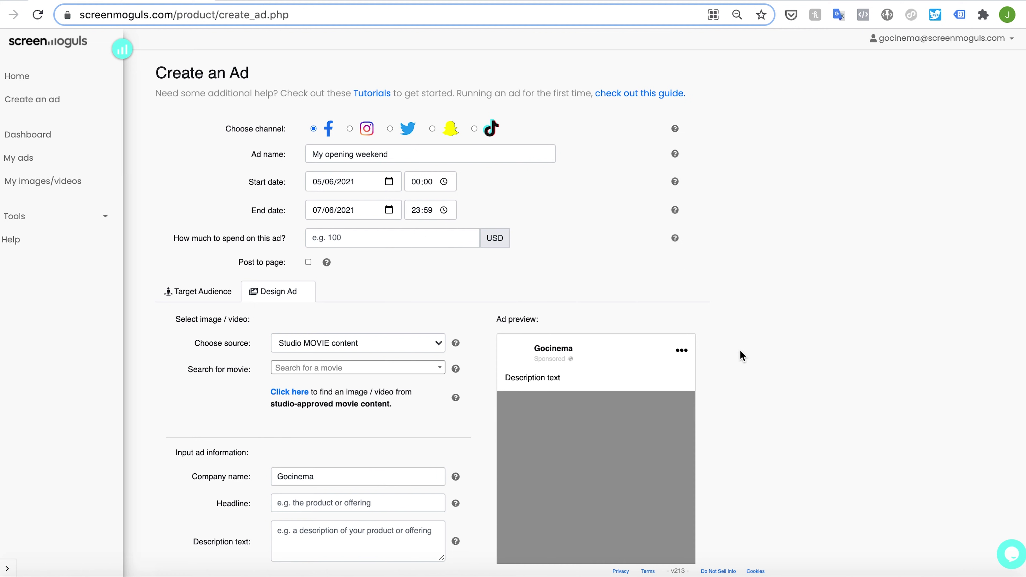
Step: Preview the ad form for the Instagram, Twitter, Snapchat and TikTok channels, and return the channel to Facebook
click(350, 130)
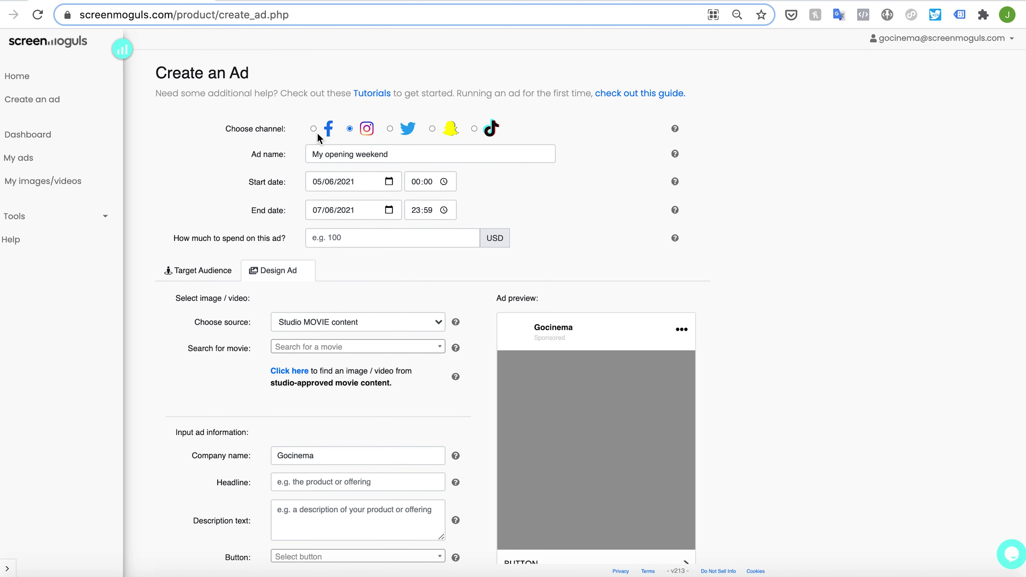
click(389, 129)
click(432, 131)
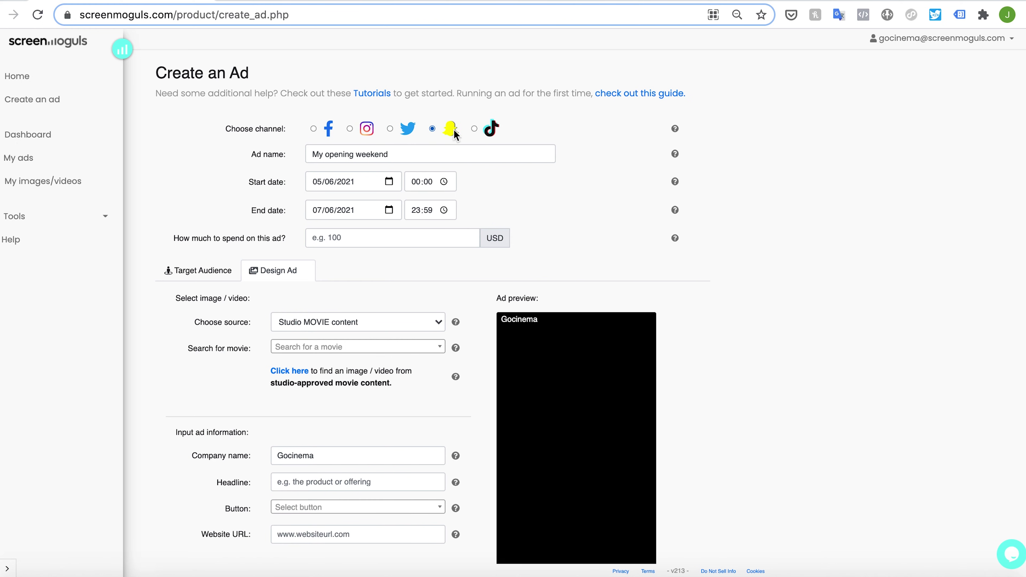
click(475, 129)
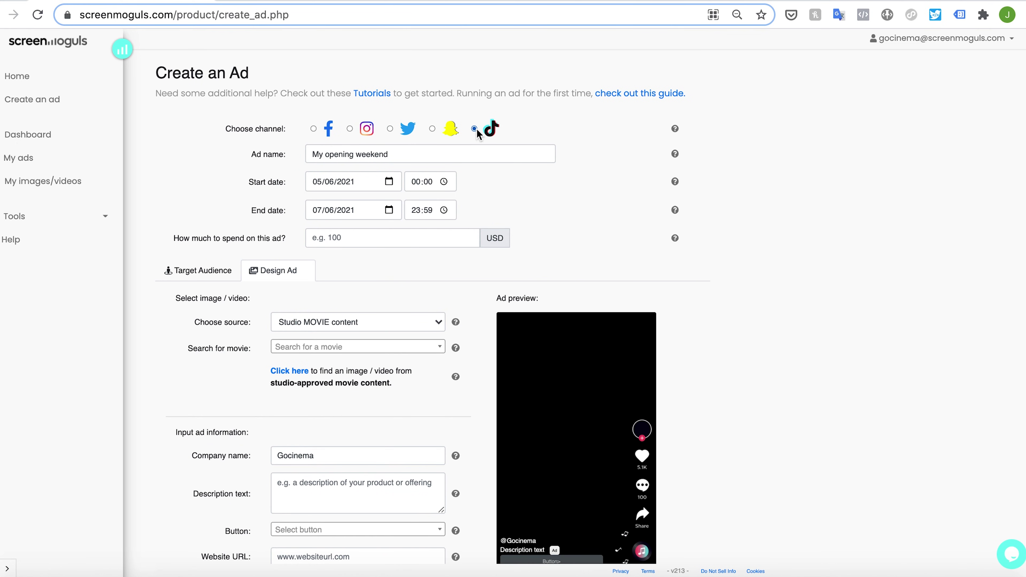
click(313, 129)
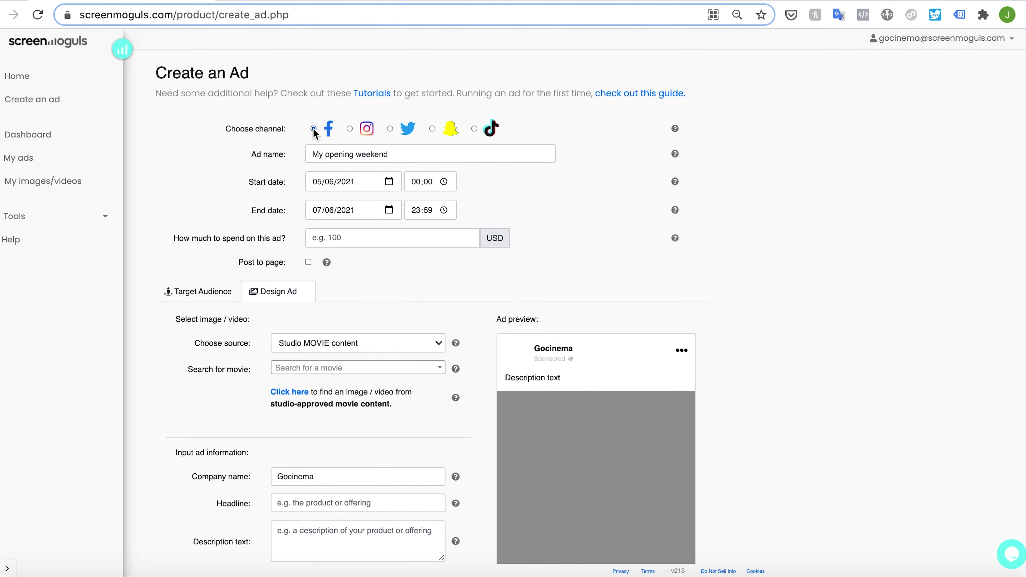
Step: Examine the available sources for the ad's image or video
scroll(578, 299, down, 3)
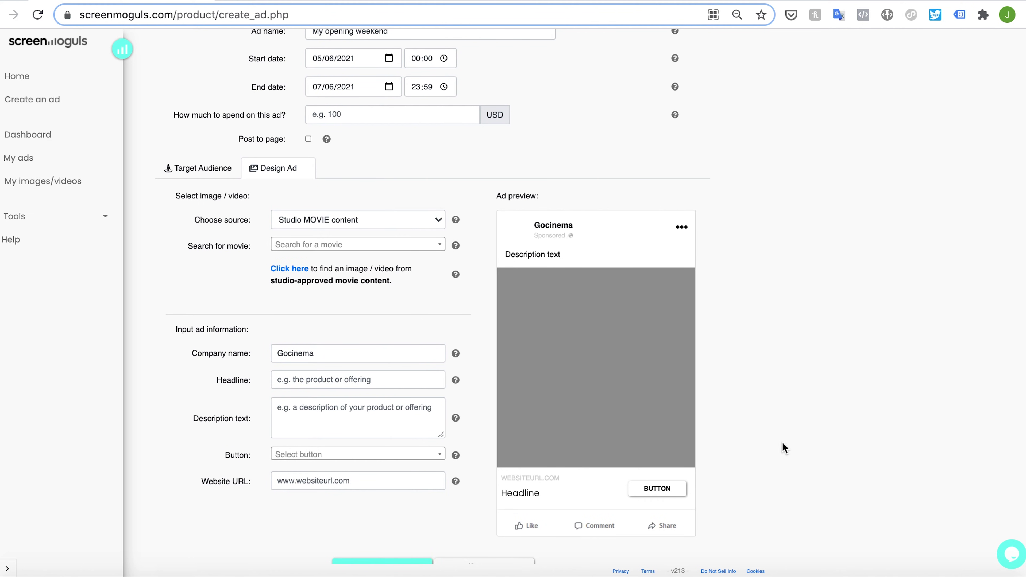
click(396, 227)
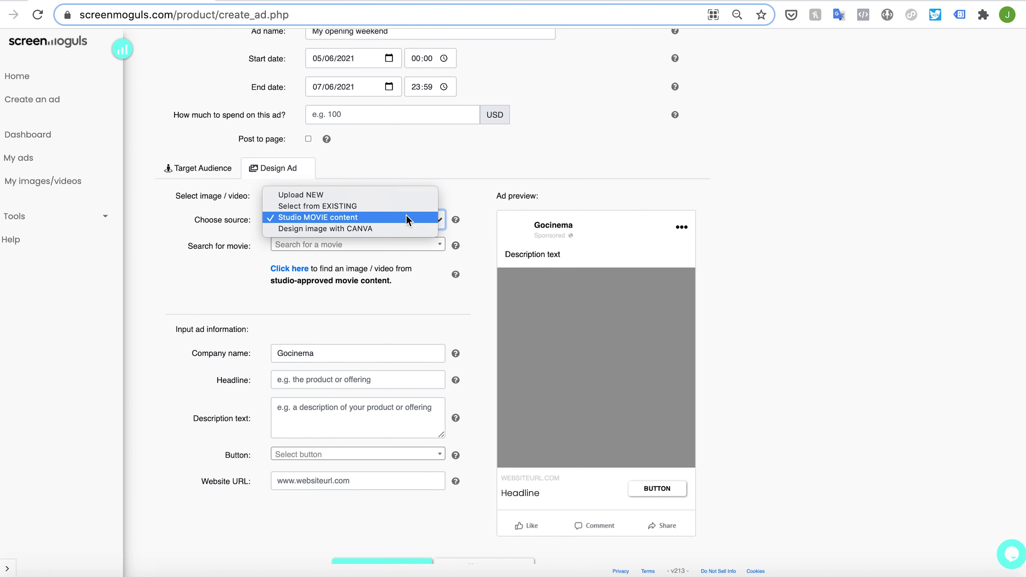
click(452, 204)
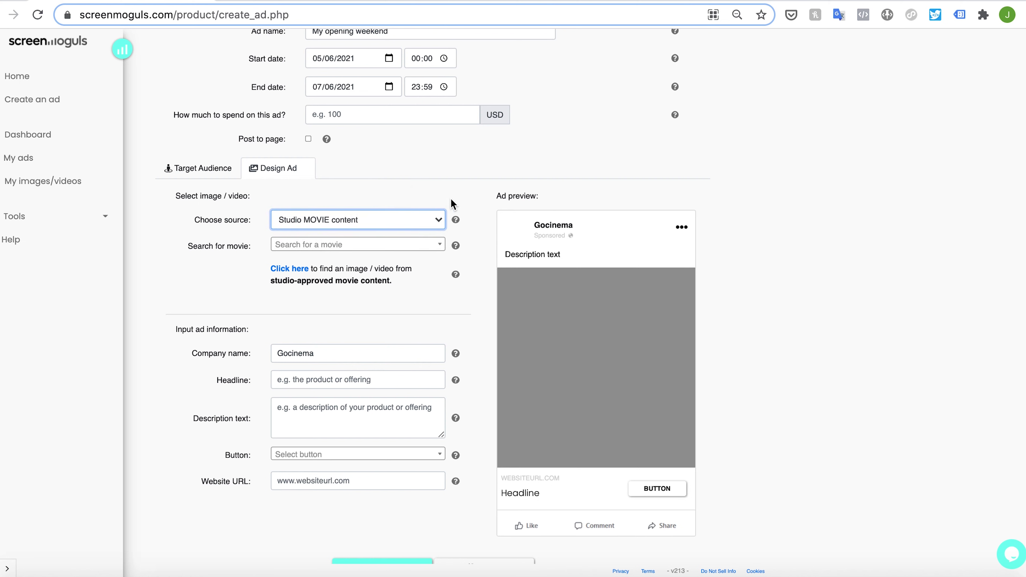
Step: Set the image source to Upload NEW and upload "SM icon - resied.png" from Creative Cloud Files
click(438, 221)
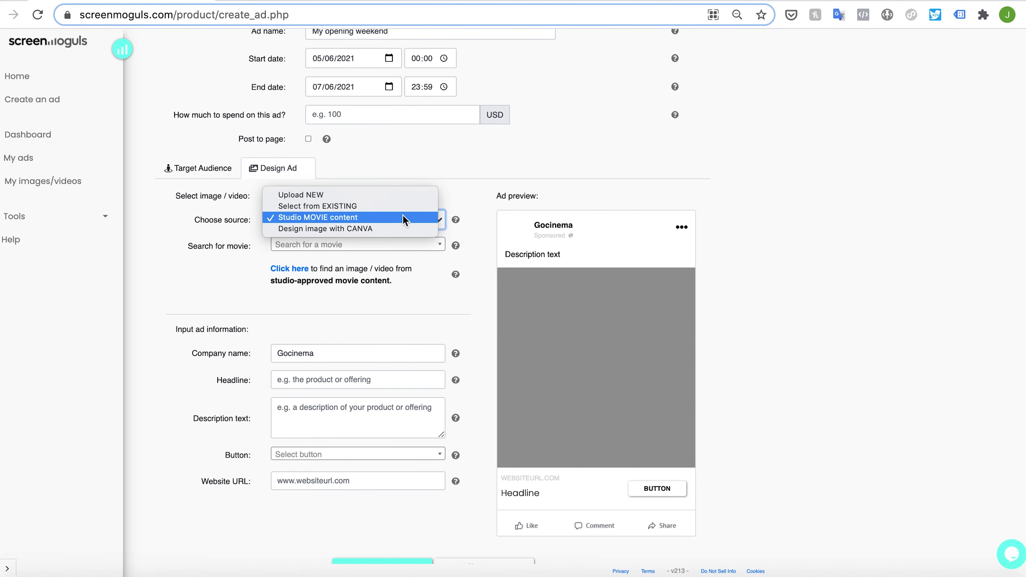
click(320, 195)
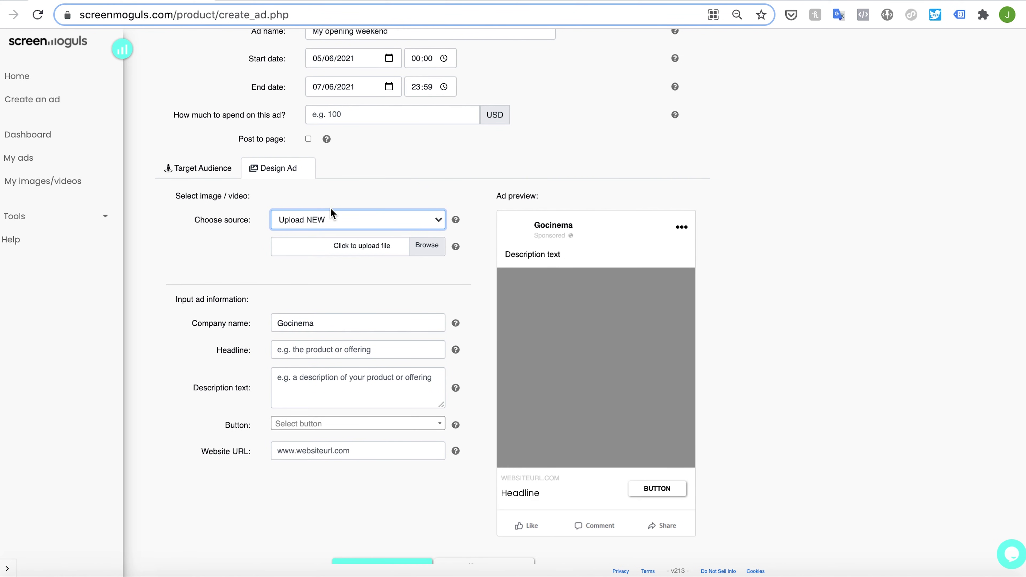
click(431, 245)
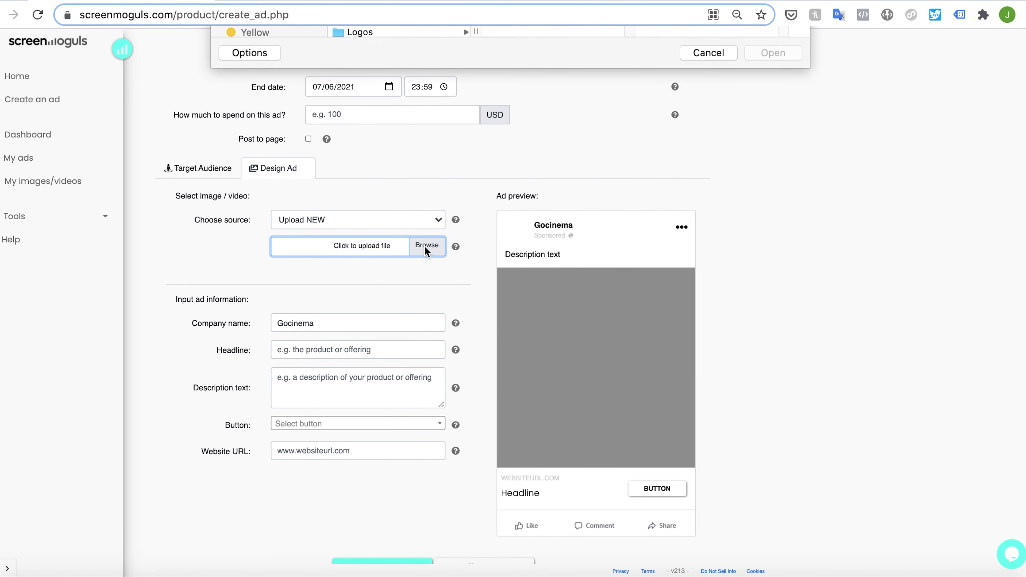
drag(475, 112, 475, 299)
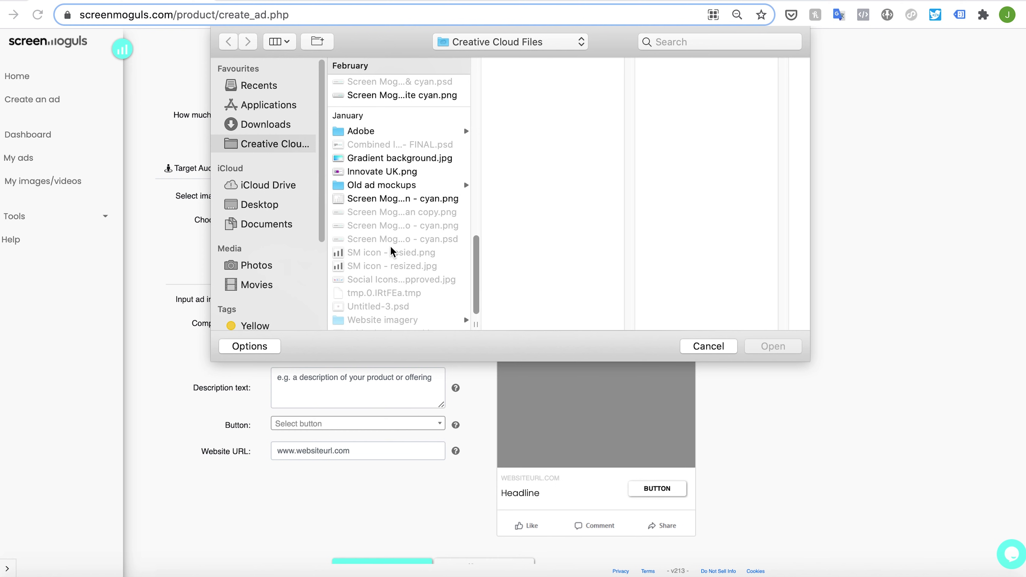
click(380, 252)
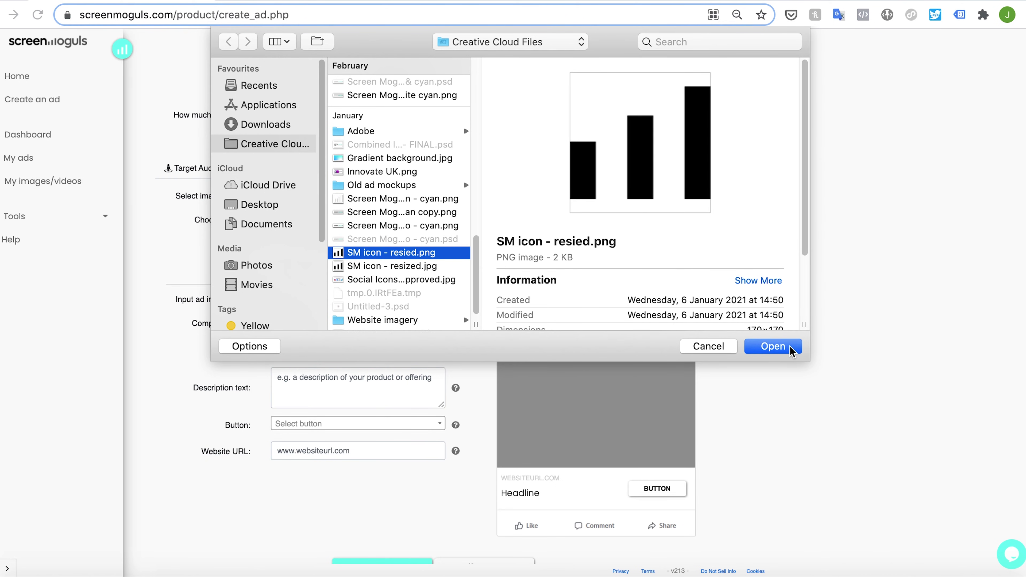
click(789, 349)
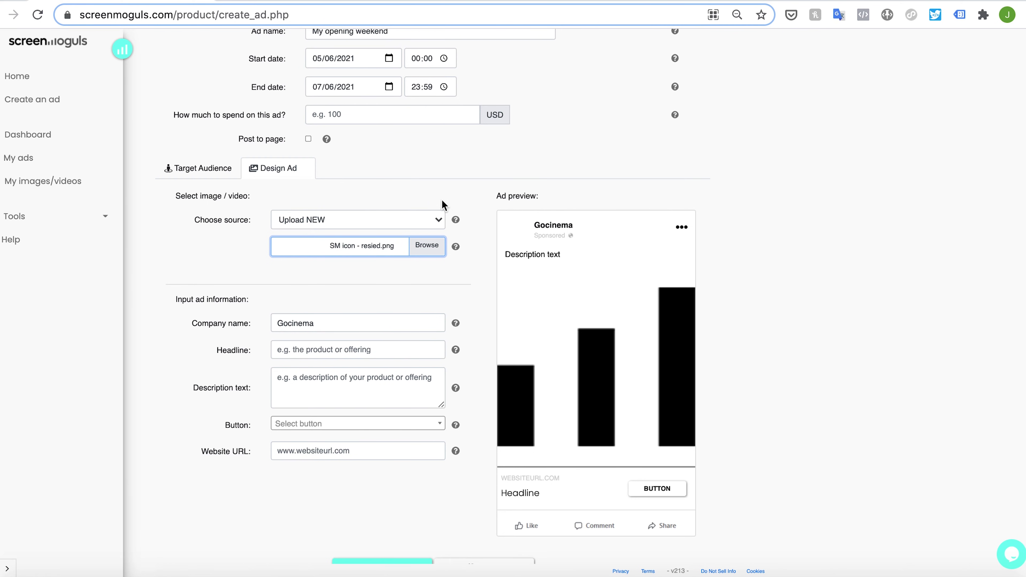
Step: Switch the source to Select from EXISTING and choose the Nomadland "Get Tickets" video with ID 12940 from the library
click(438, 218)
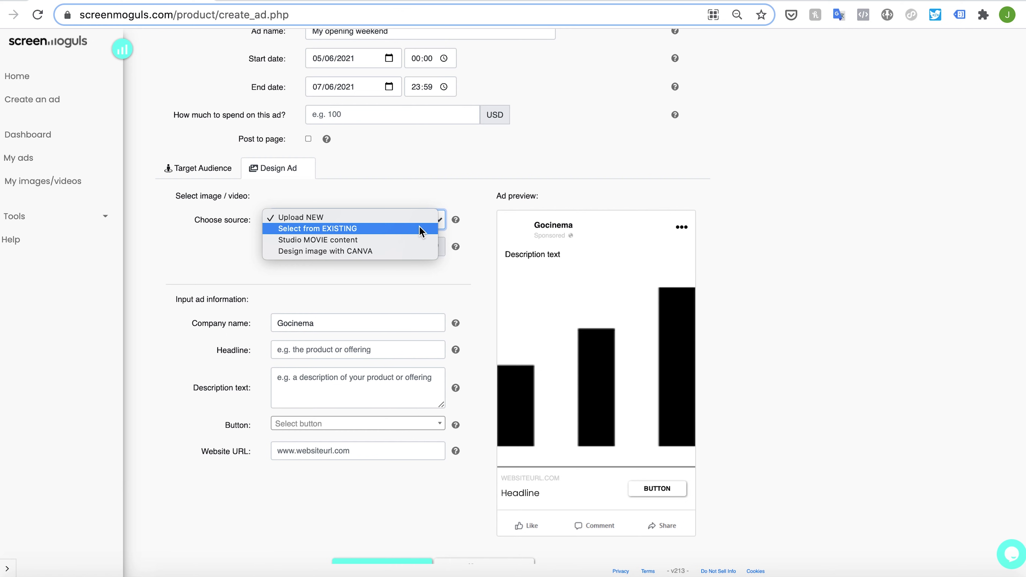
click(358, 229)
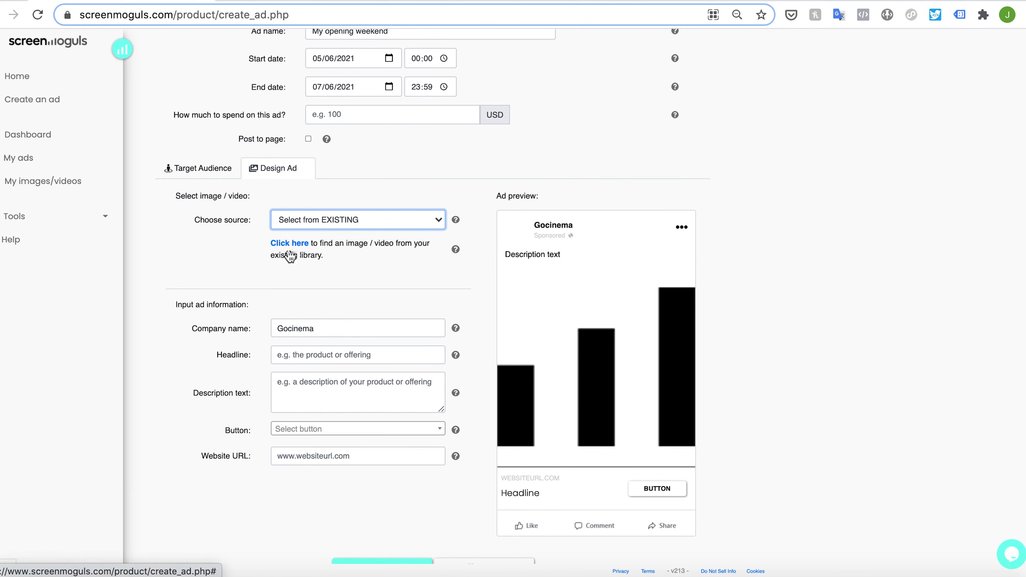
click(284, 245)
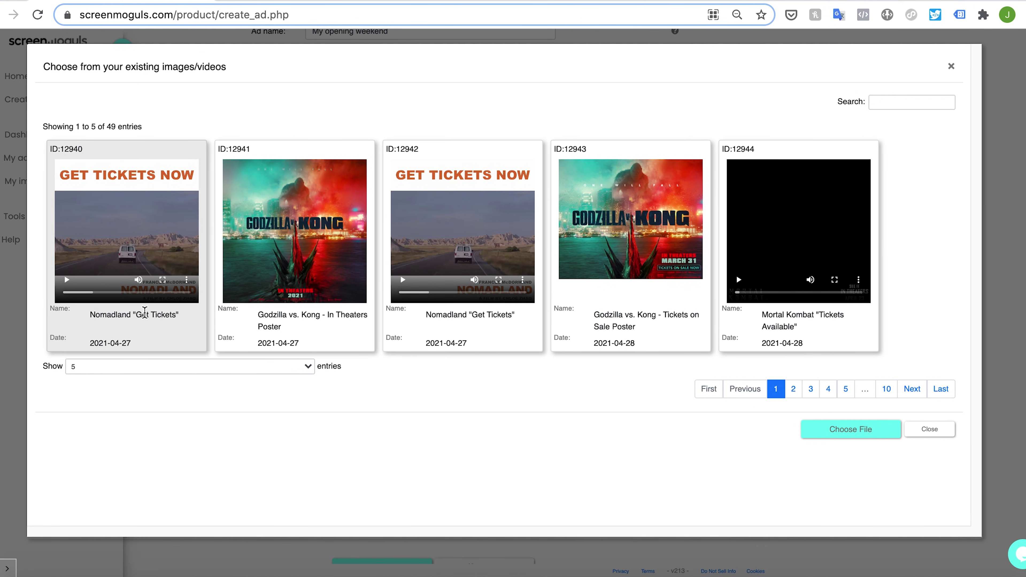
click(145, 313)
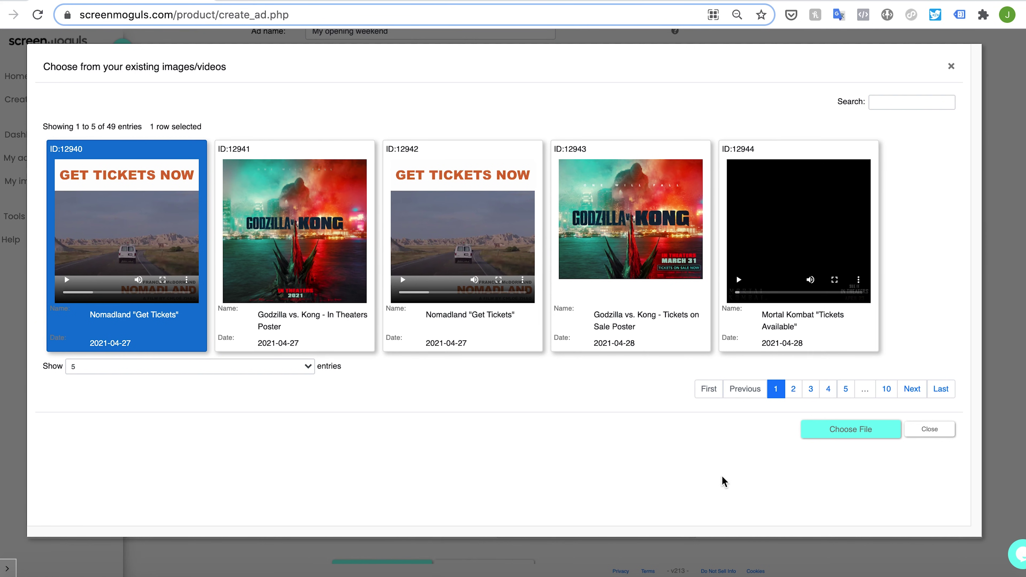
click(851, 437)
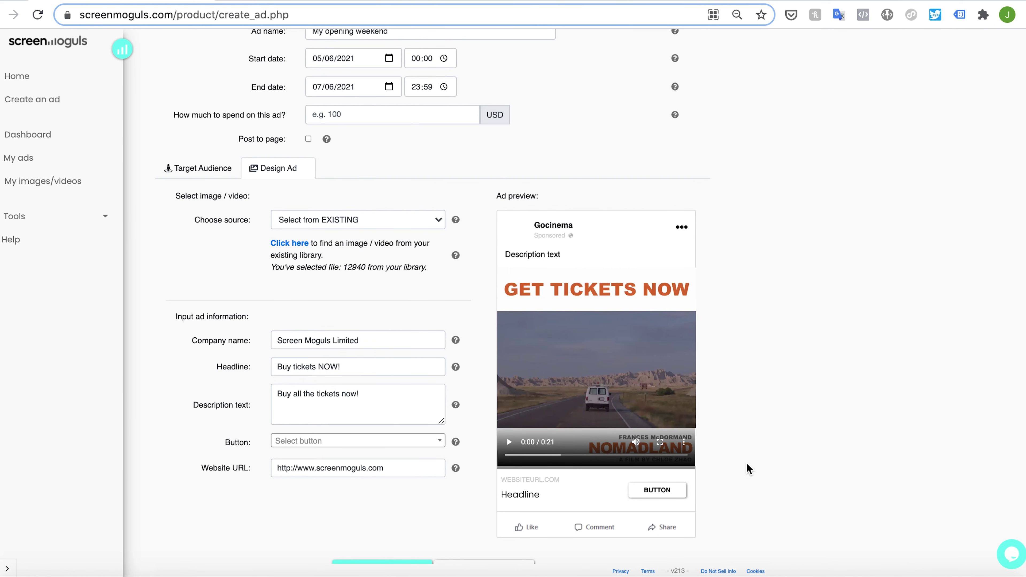
Step: Set the source to Studio MOVIE content and select the movie "A Quiet Place Part II"
click(428, 220)
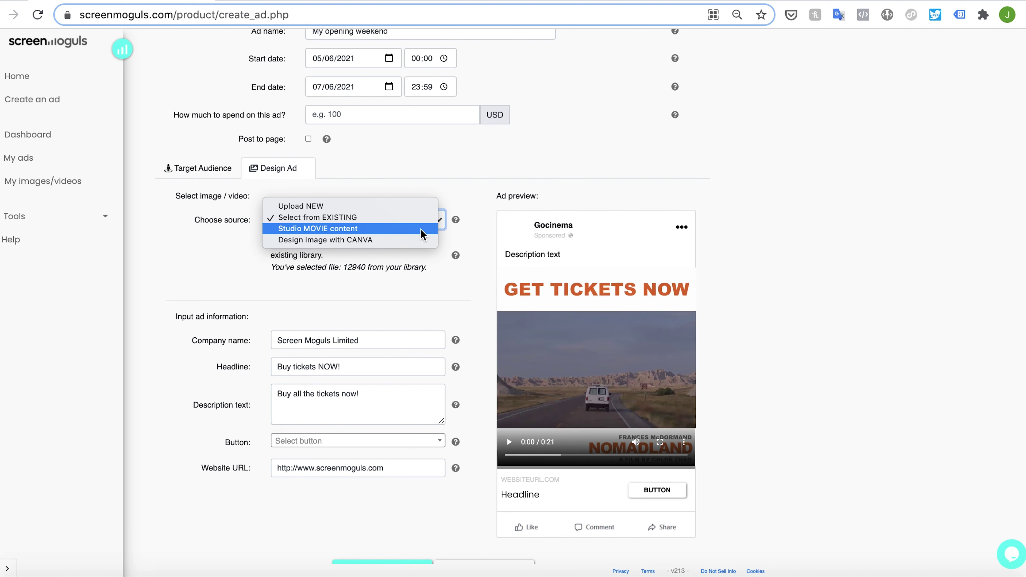
click(421, 228)
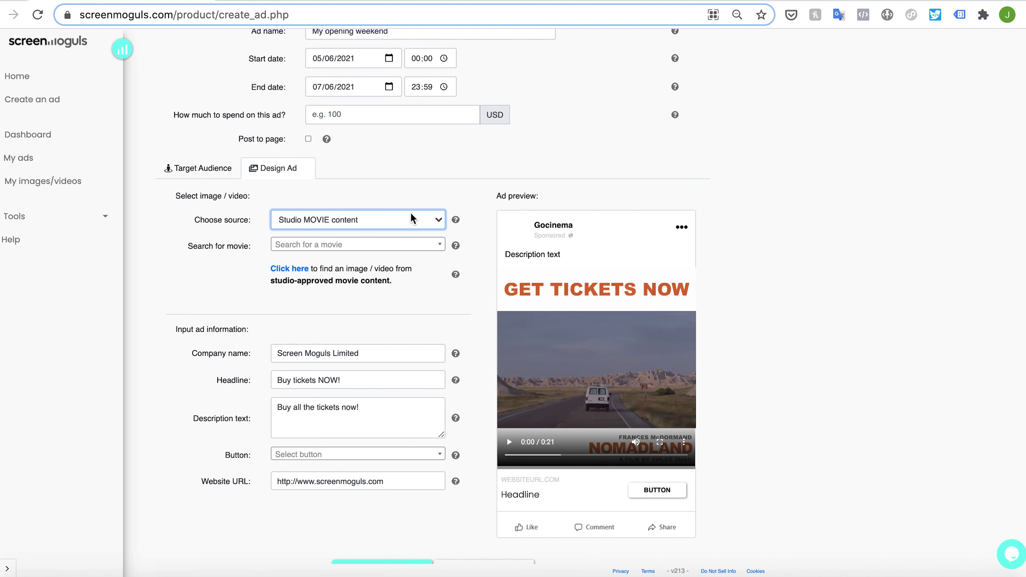
click(356, 245)
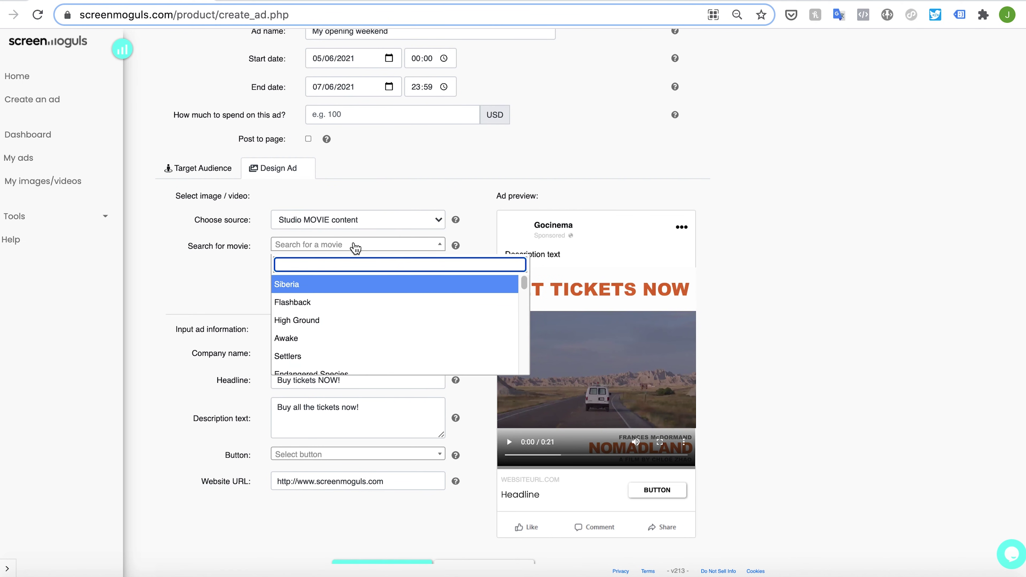
text(quiet)
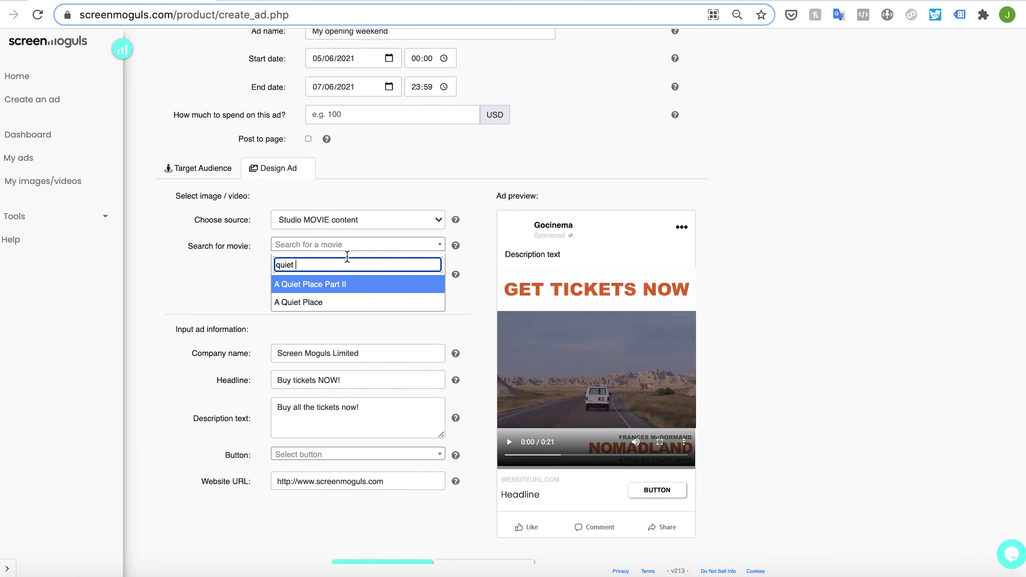
click(334, 288)
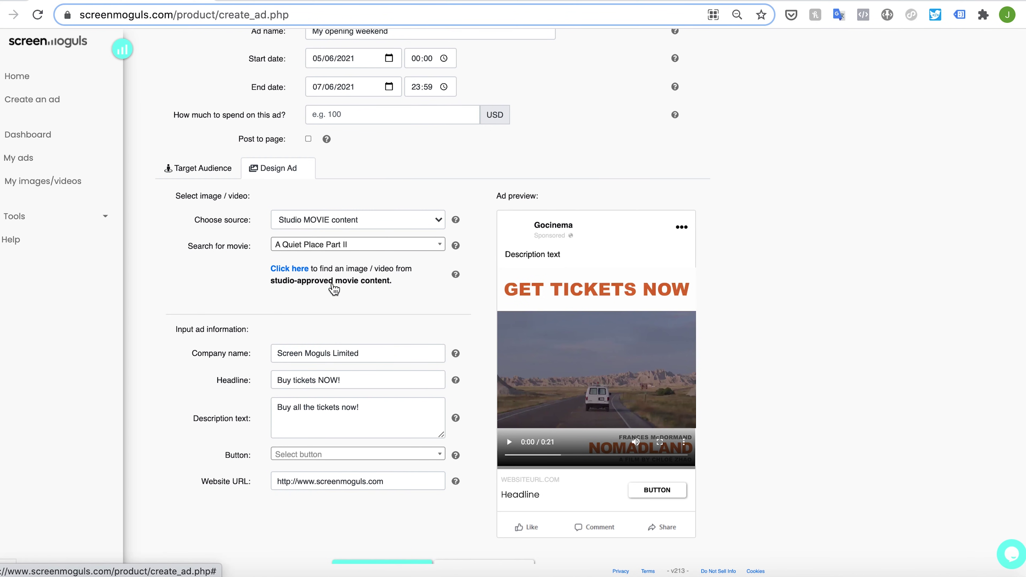
Step: Choose the "A Quiet Place Part II - Ticket Banner 2" image from page 4 of the studio-approved content
click(297, 270)
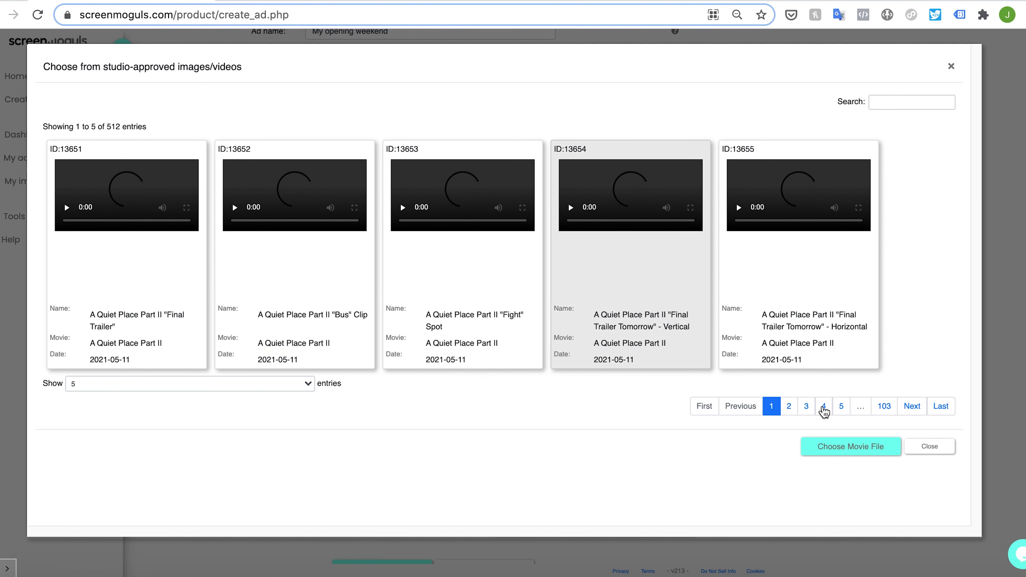
click(823, 408)
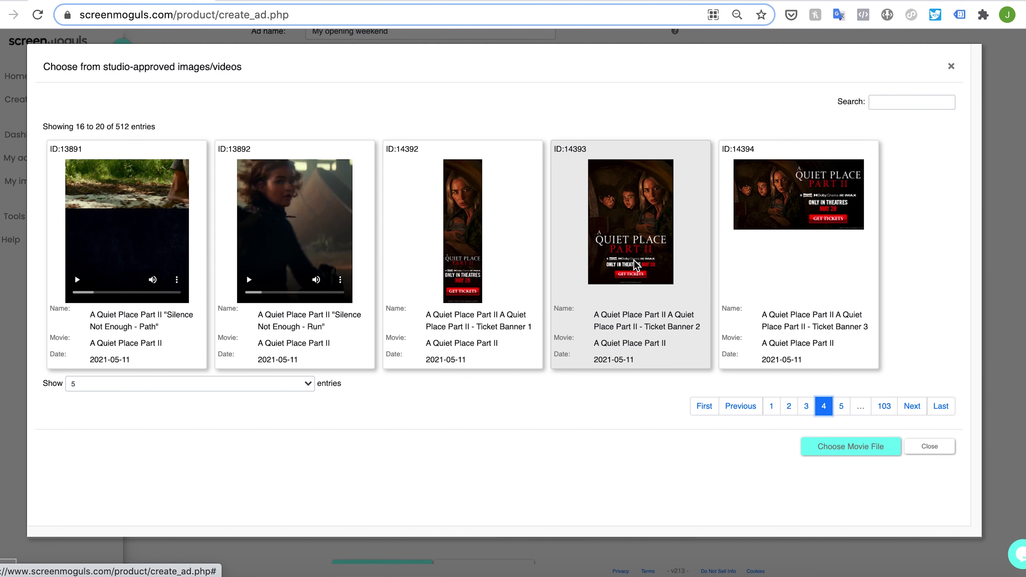
click(646, 242)
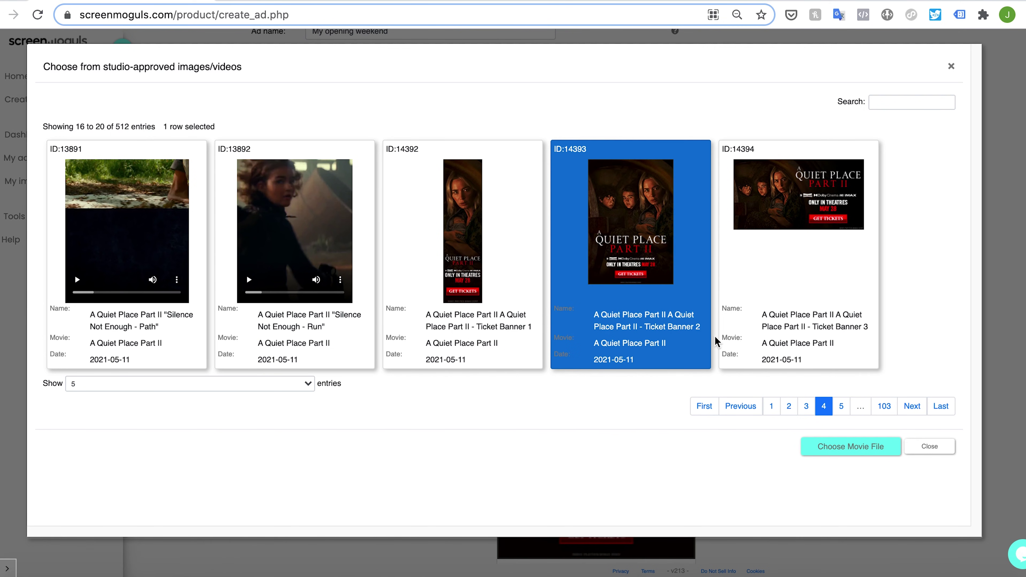
click(826, 449)
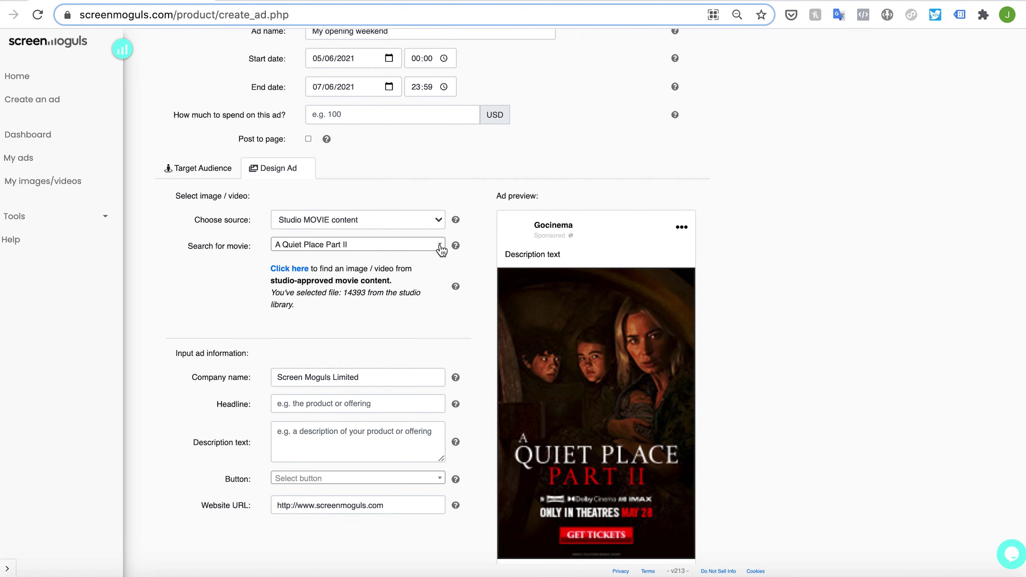
Step: Design the ad image with Canva using the "New Collection" template and publish it to the ad
click(432, 221)
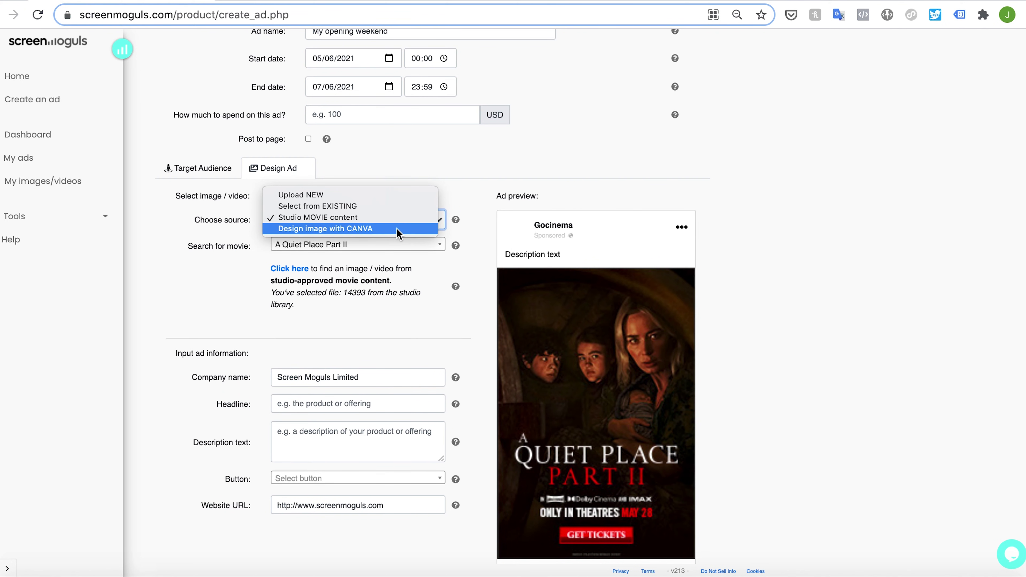
click(371, 229)
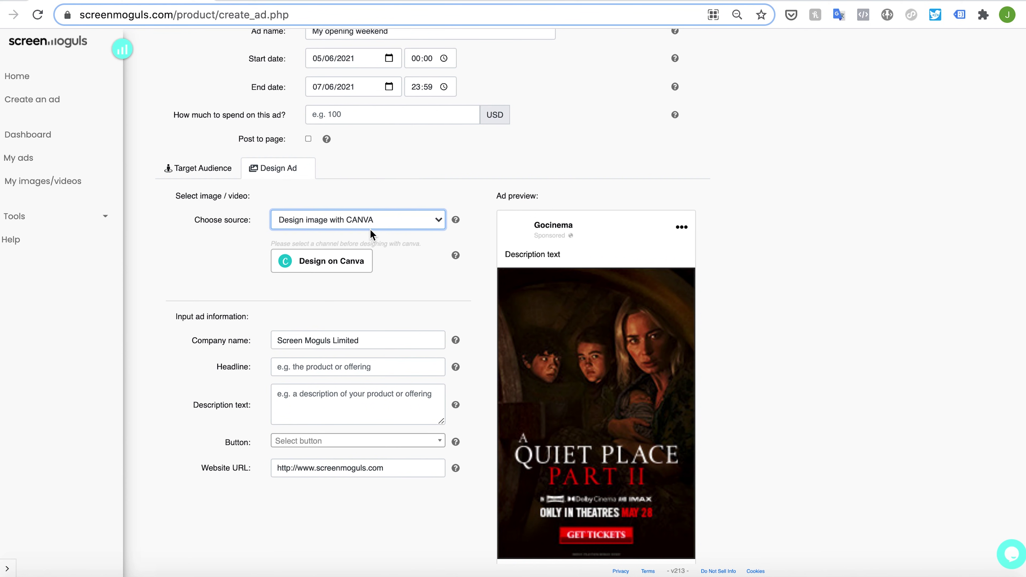
click(330, 269)
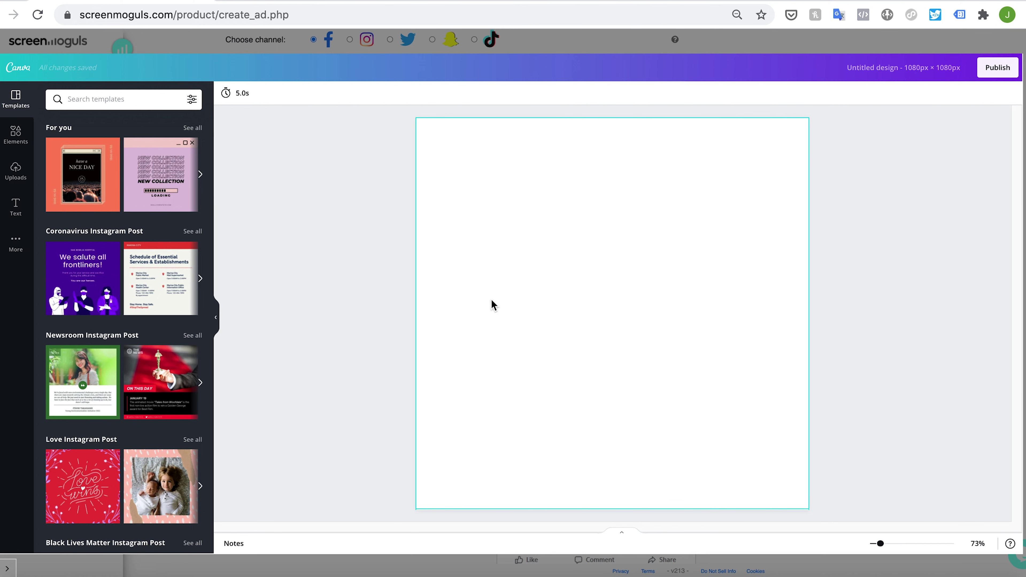
click(168, 171)
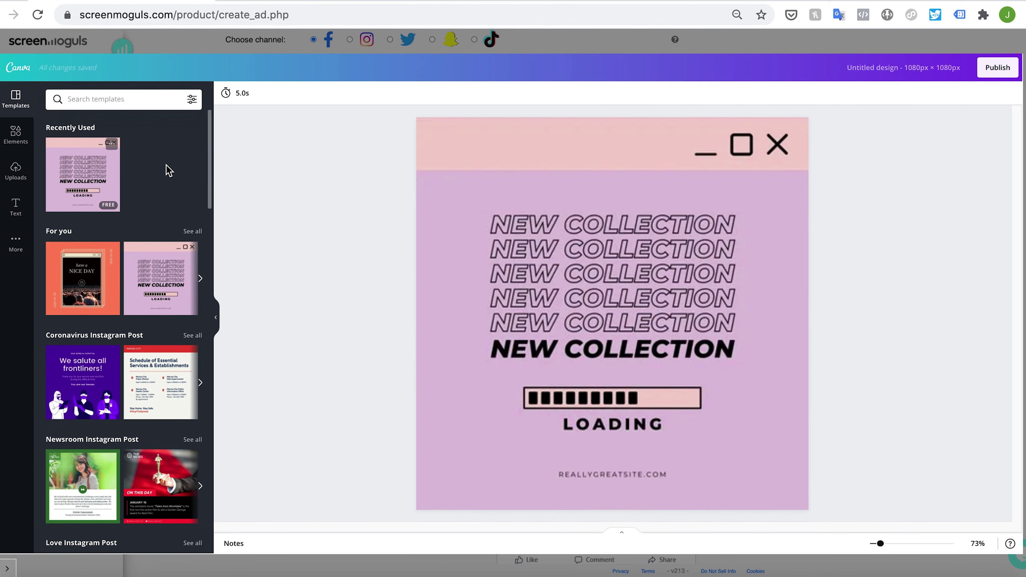
click(607, 138)
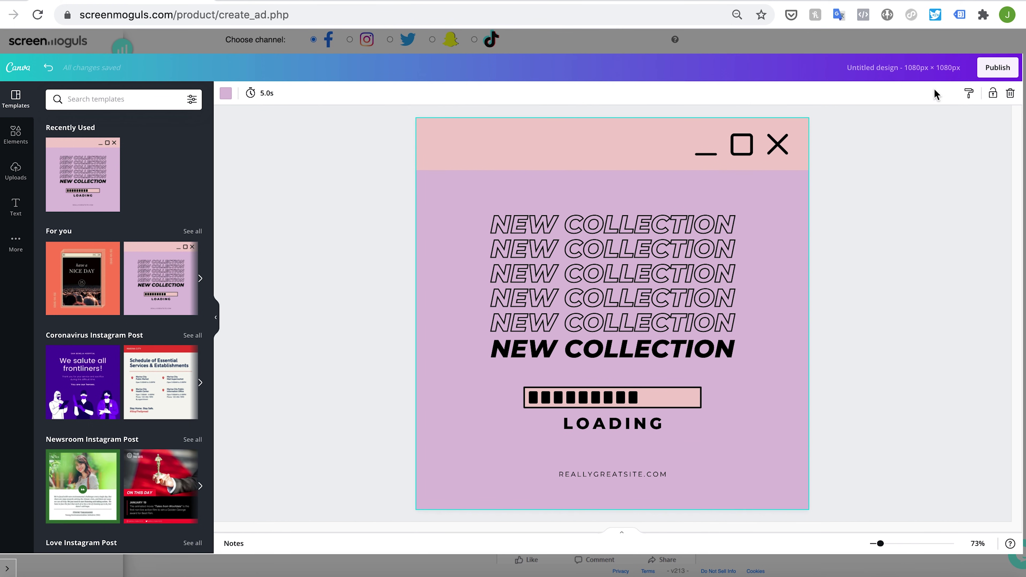
click(990, 73)
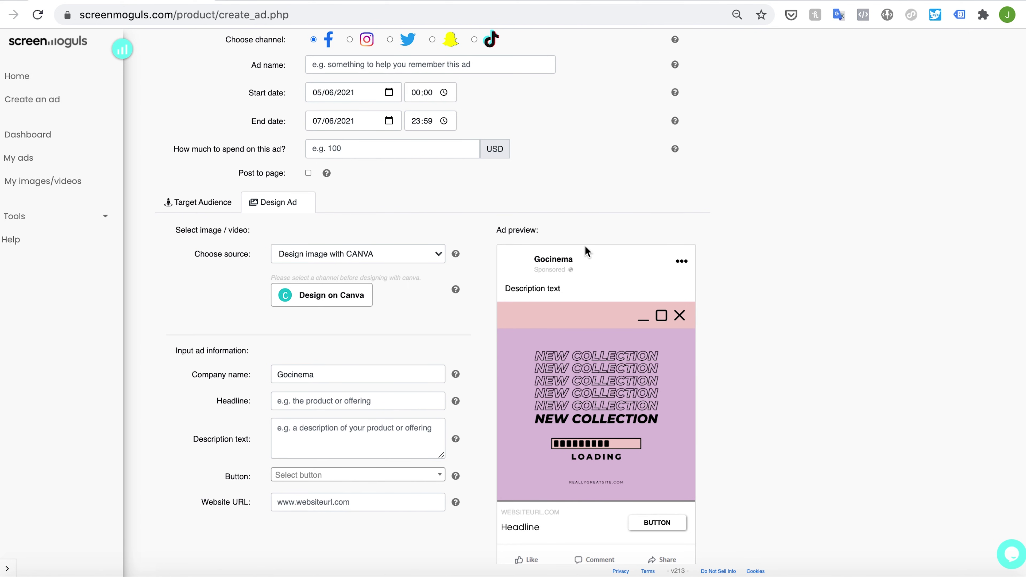
Step: Switch the ad's image source back to Studio MOVIE content
click(435, 252)
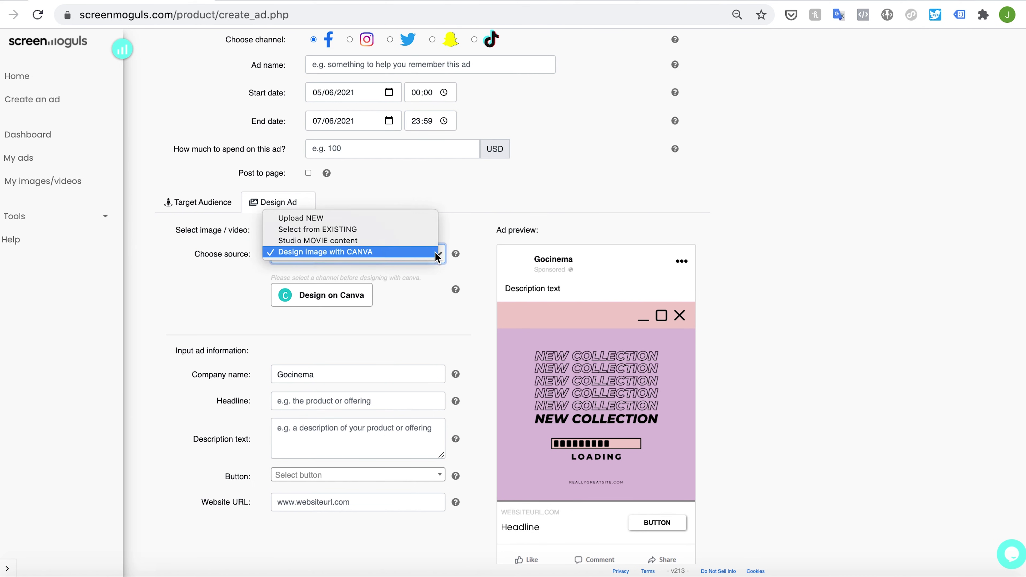
click(375, 241)
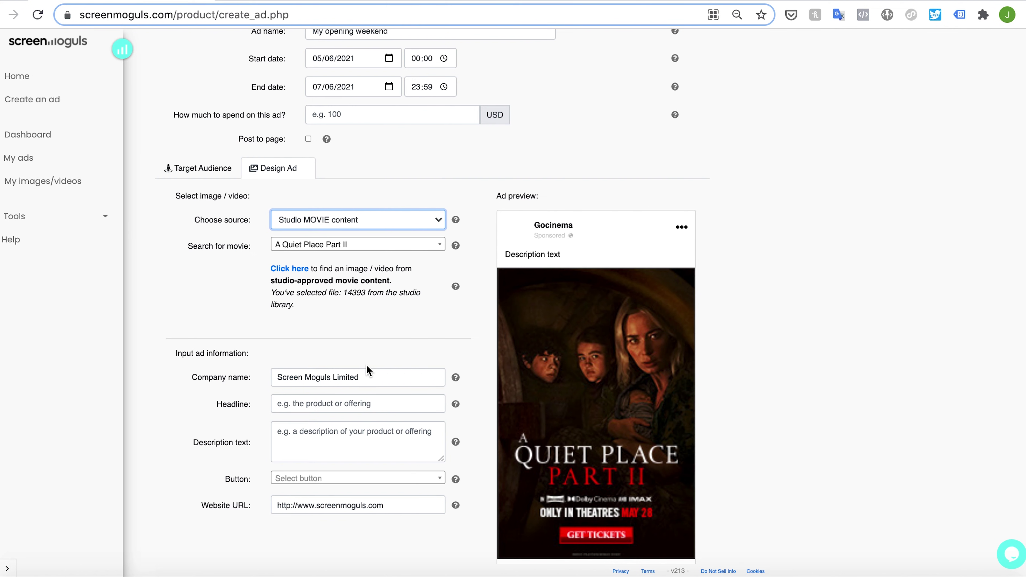
Step: Replace the ad's company name with "My movie theater"
click(367, 378)
drag(367, 378, 273, 379)
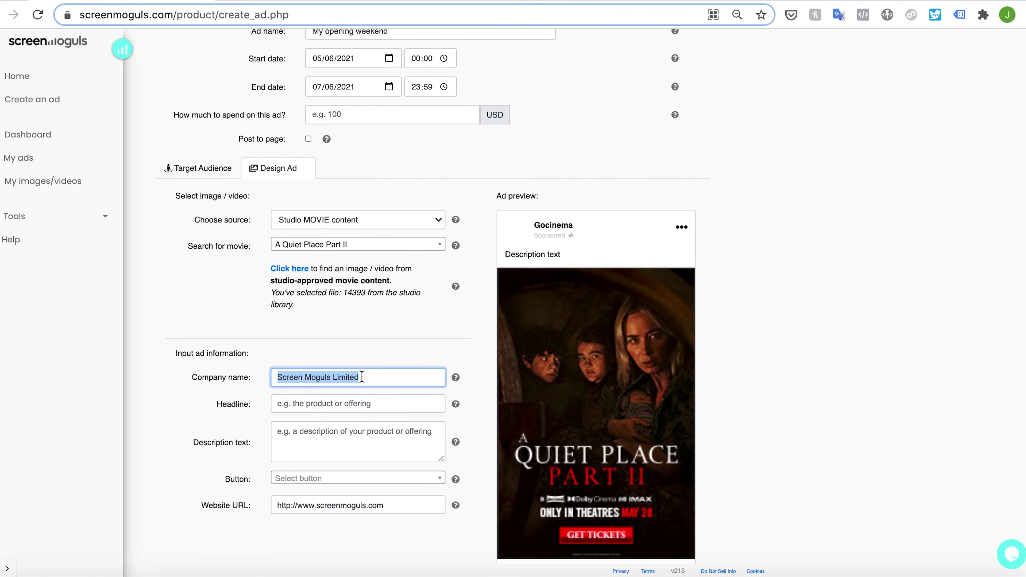
text(My mo)
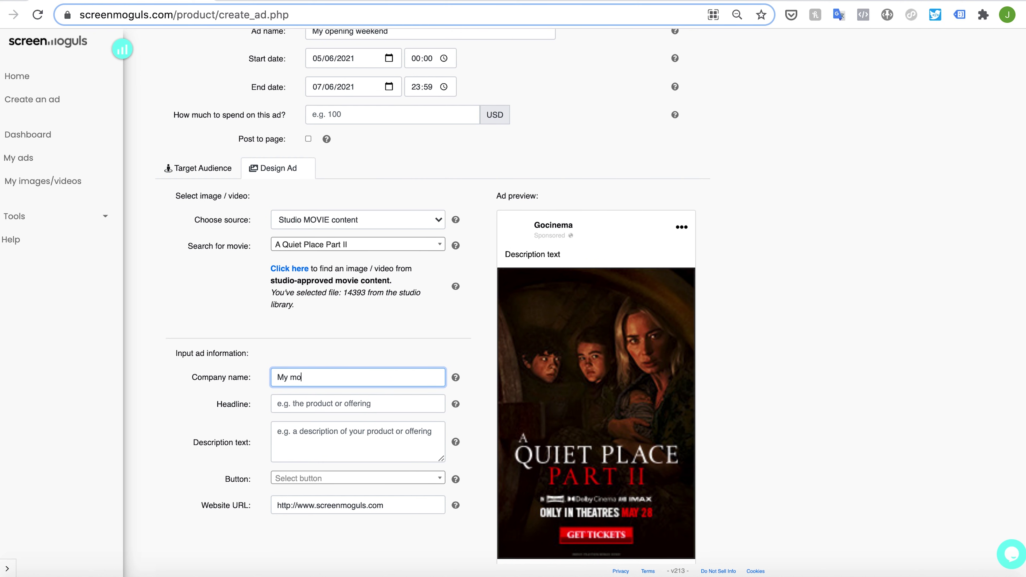
text(vie theater)
click(393, 352)
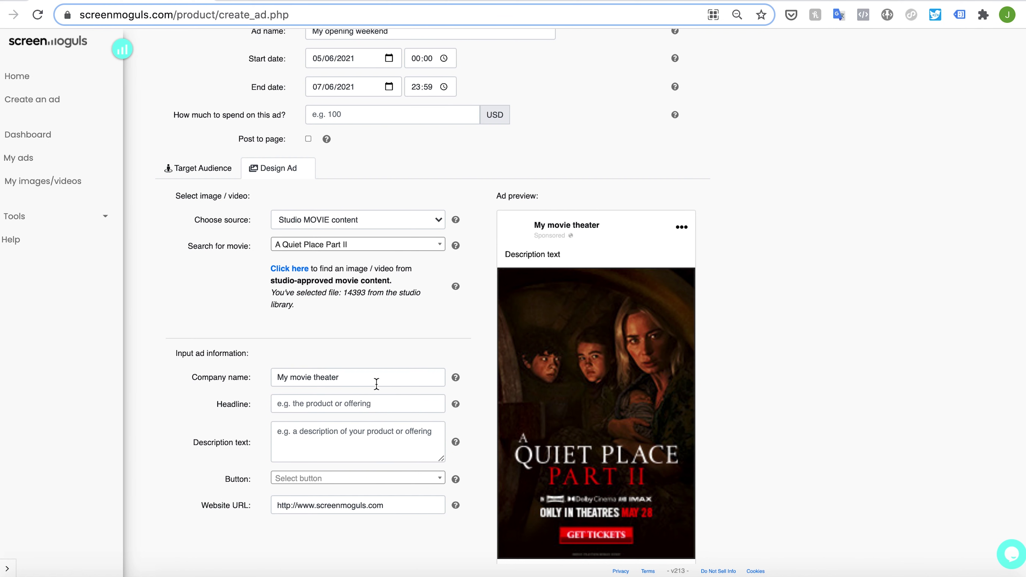
Step: Enter "Book tickets now" as the ad's headline
click(350, 408)
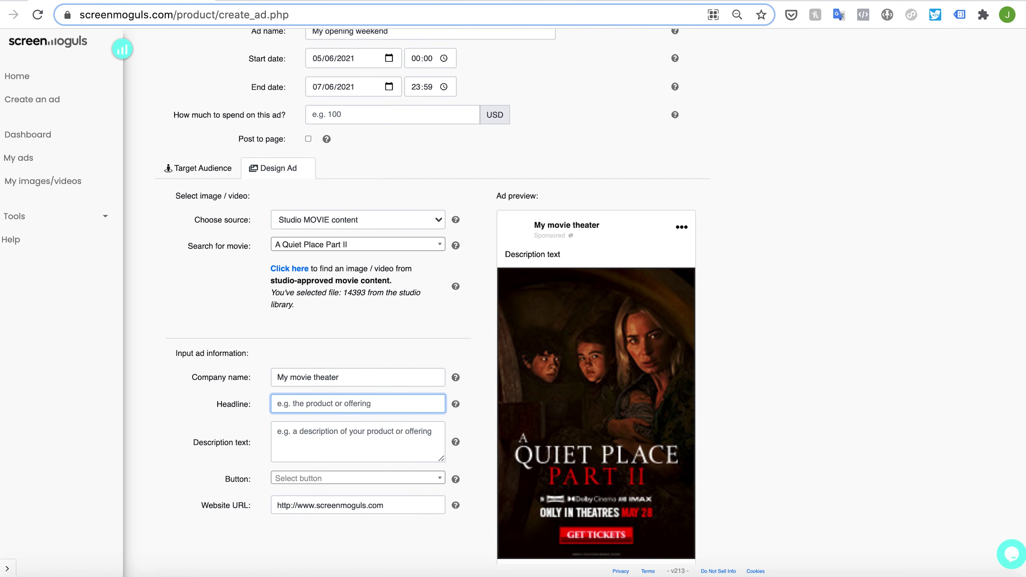
scroll(509, 426, down, 3)
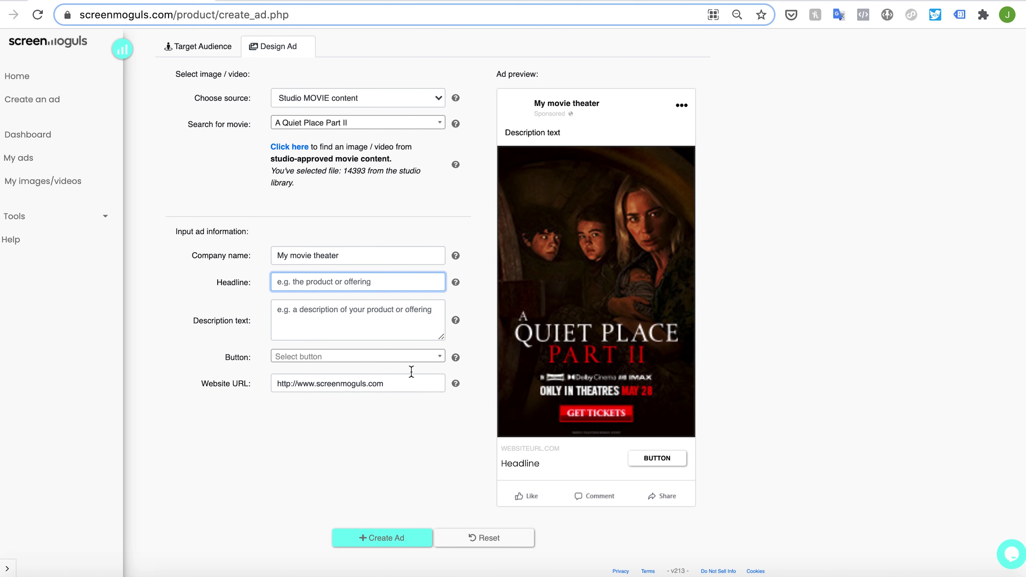
text(Bo)
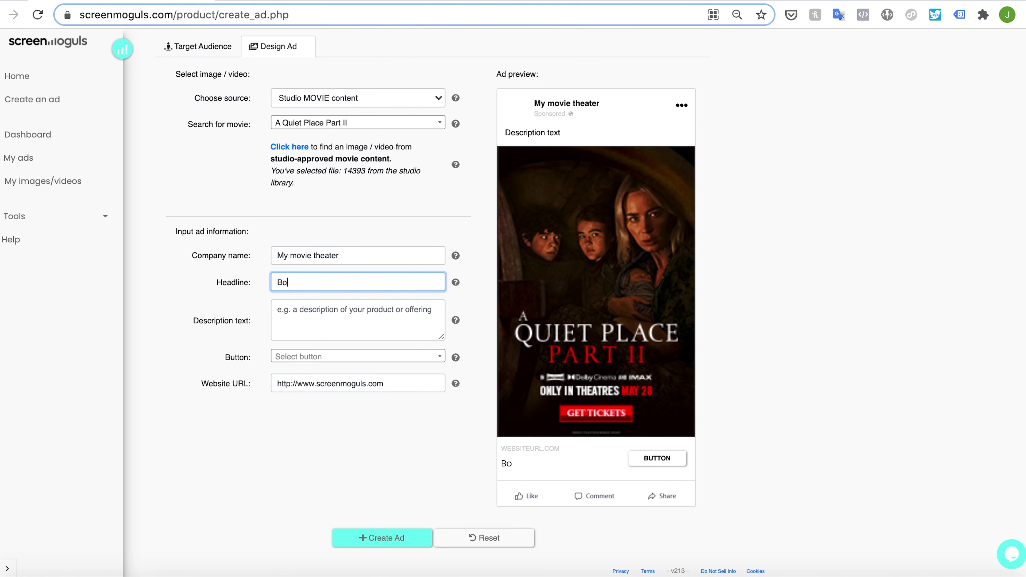
text(ok tickets now)
Step: Enter "Tickets now on sale for A Quiet Place II" as the ad's description text
click(390, 320)
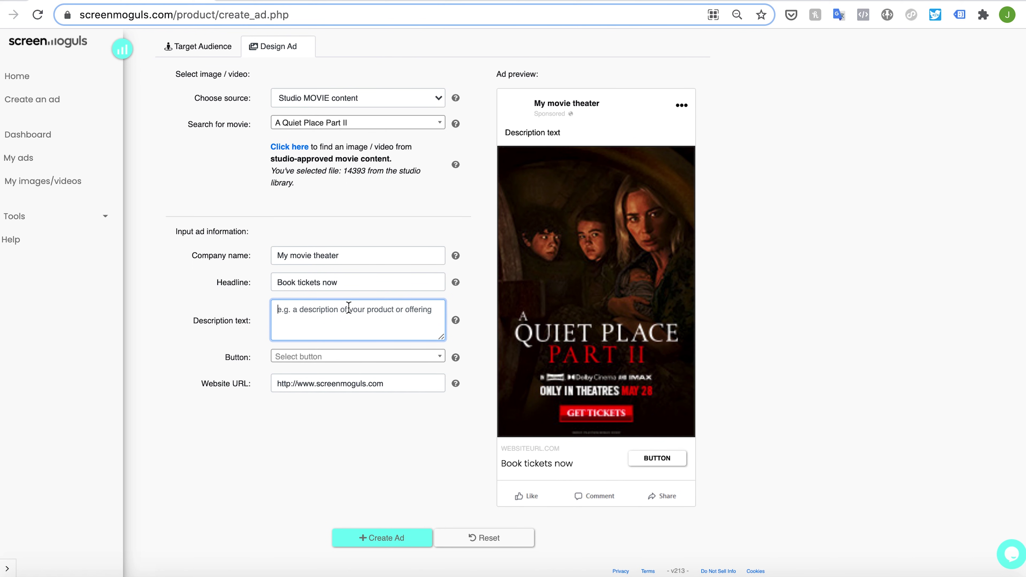
text(T)
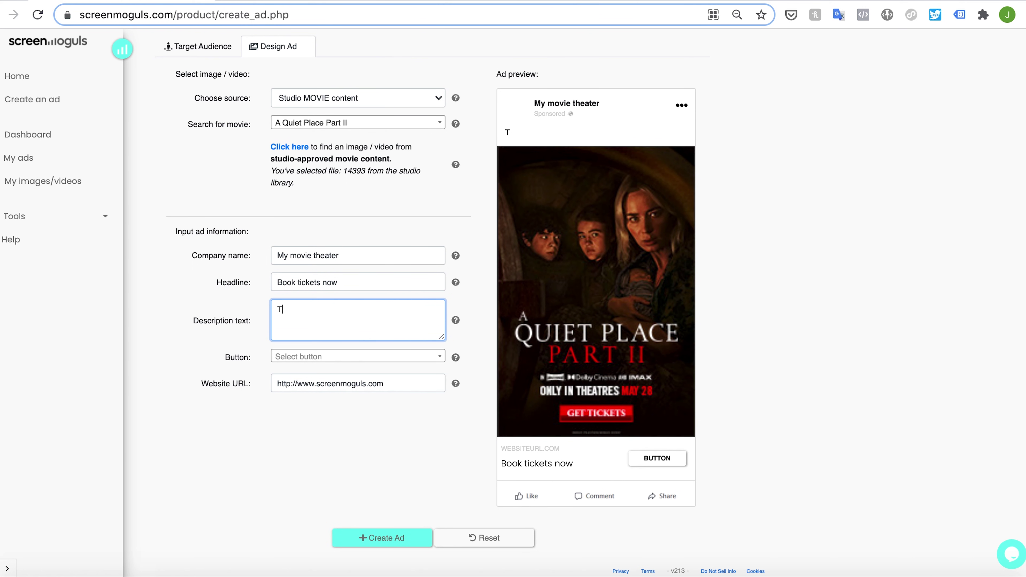
text(ickets now on sa)
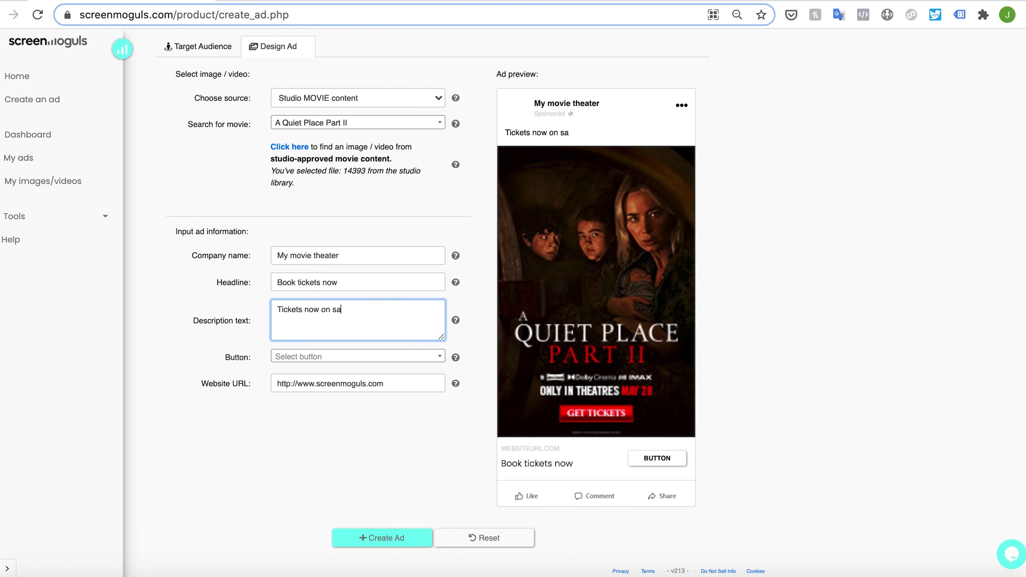
text(le for A Quiet Place II)
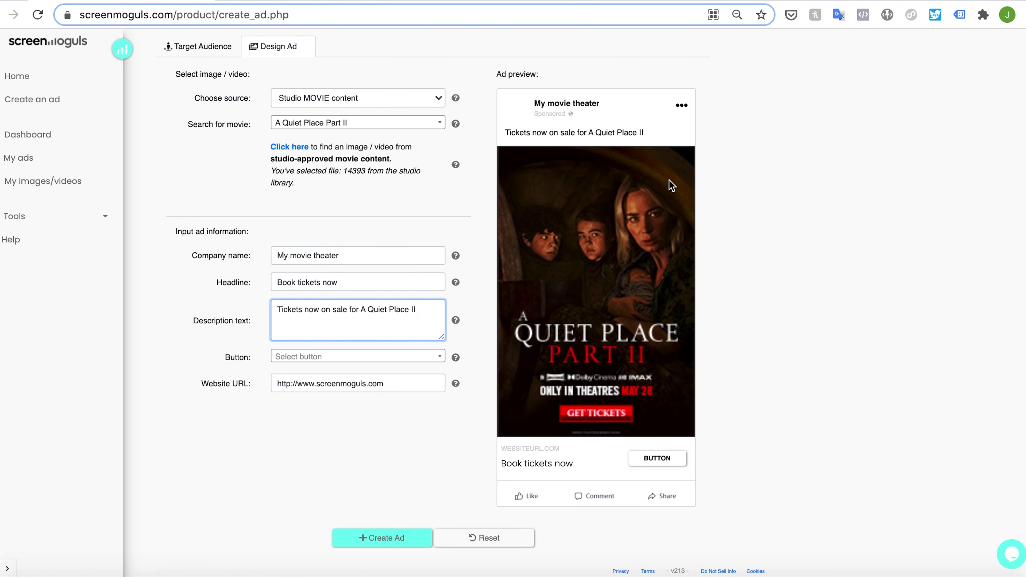
Step: Try Book Now as the ad's call-to-action button and switch it to Get Showtimes
click(353, 357)
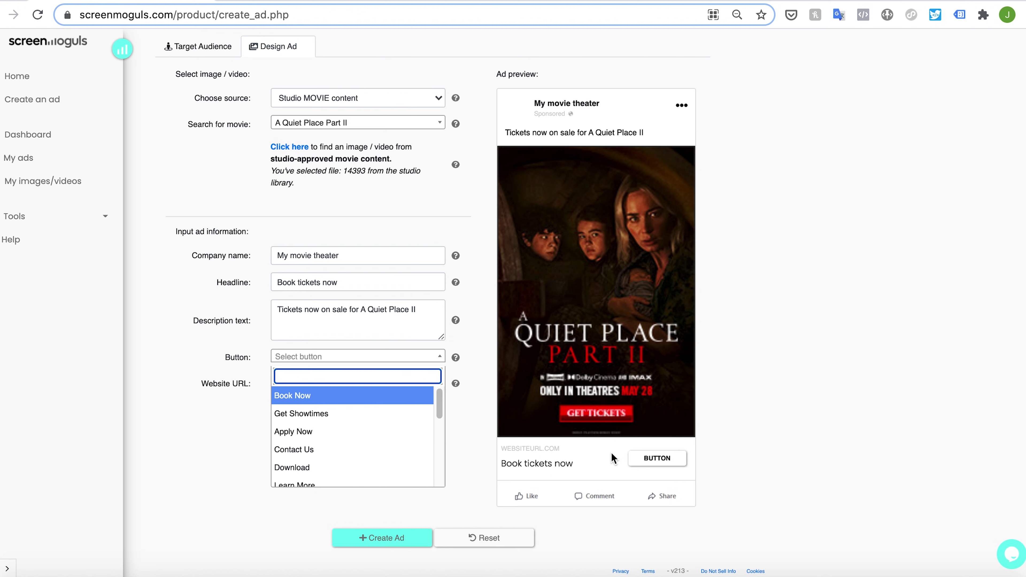
click(310, 399)
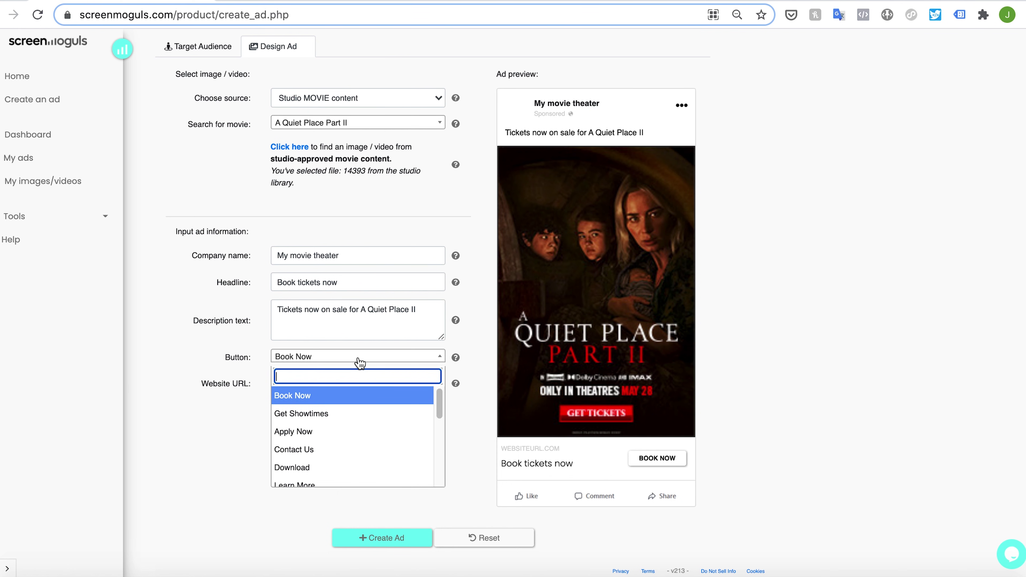
click(323, 414)
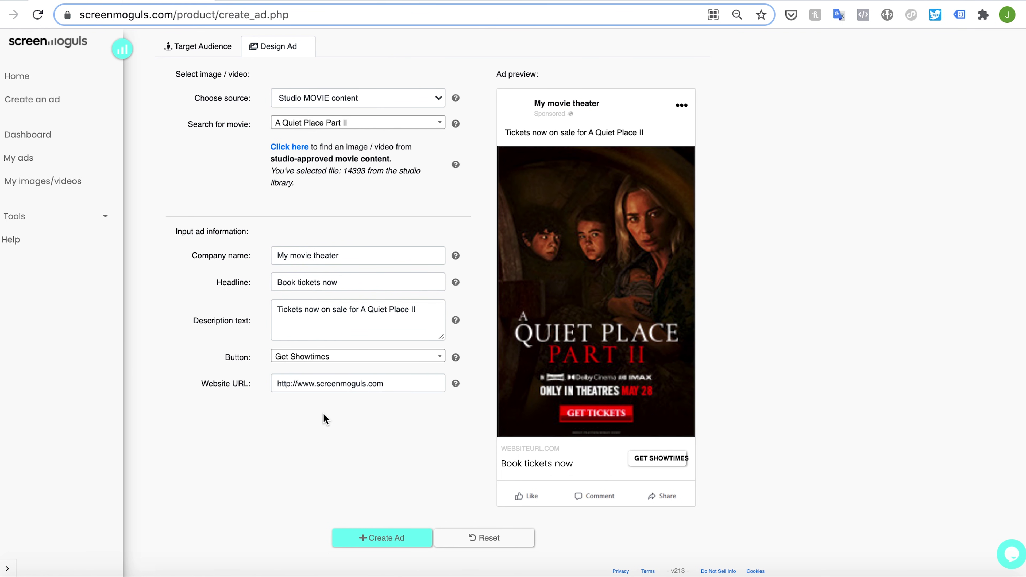
click(341, 364)
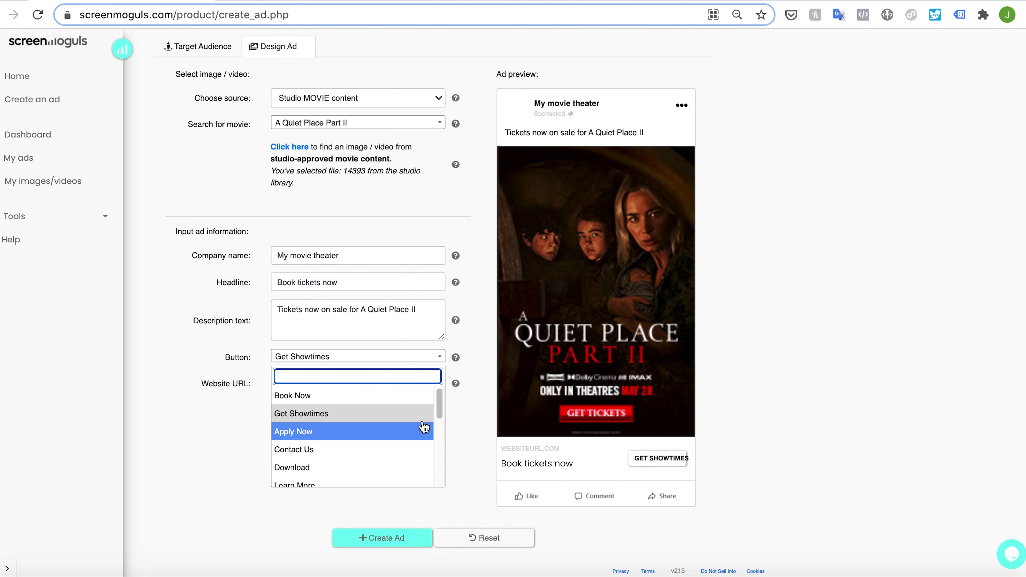
drag(439, 402, 436, 374)
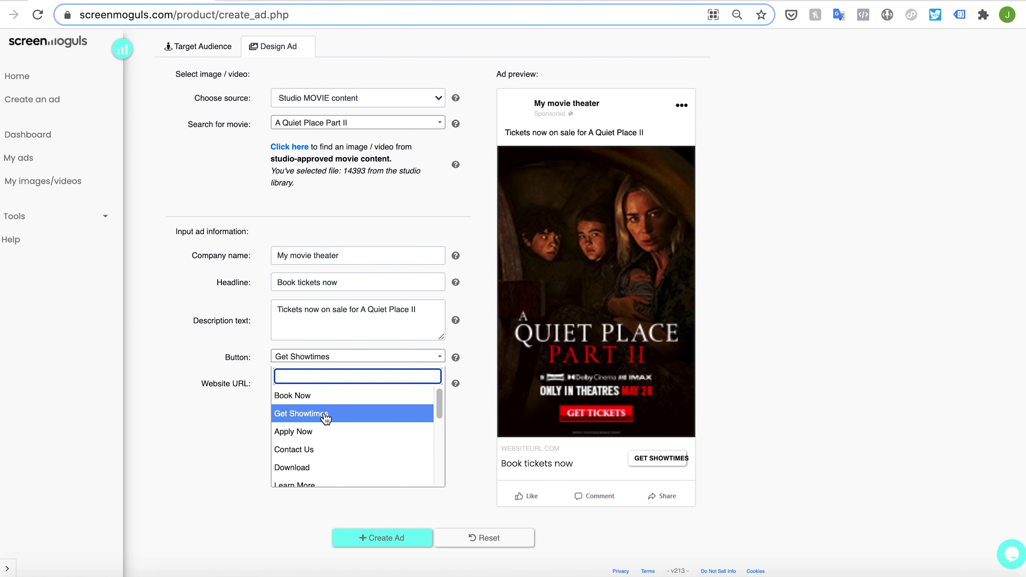
click(213, 419)
click(293, 384)
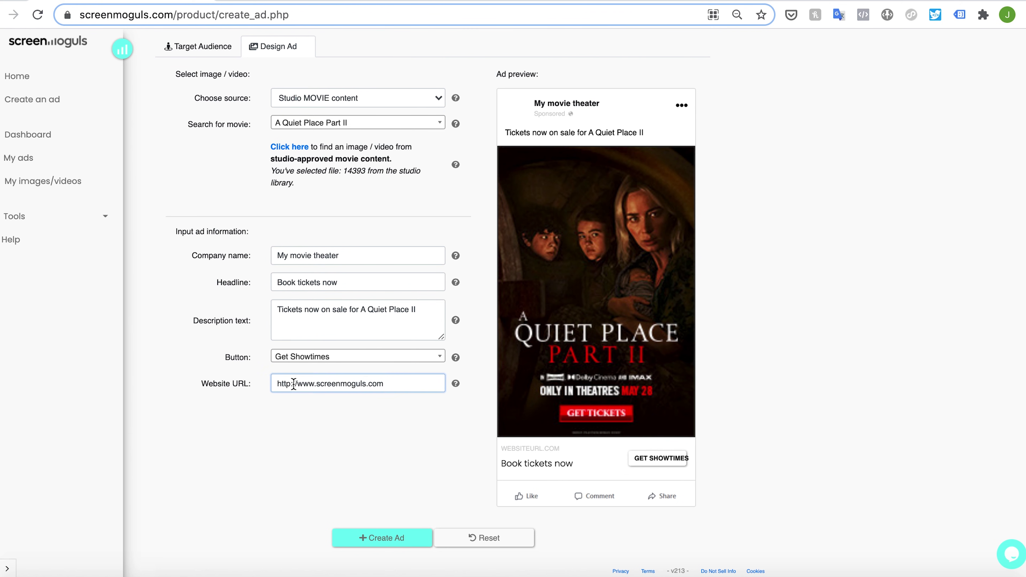
text(www.)
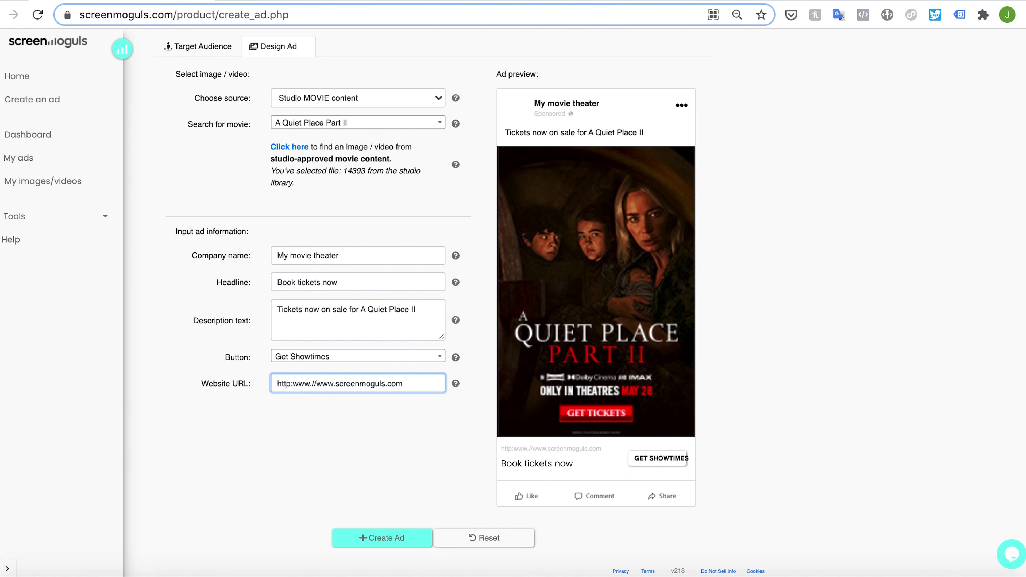
drag(314, 383, 293, 383)
key(BackSpace)
click(407, 386)
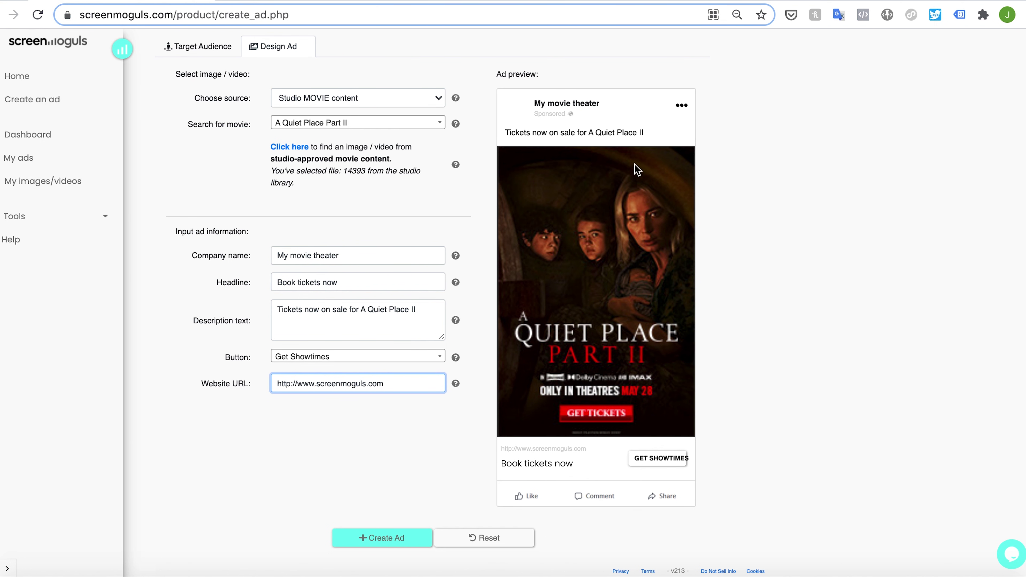
click(394, 535)
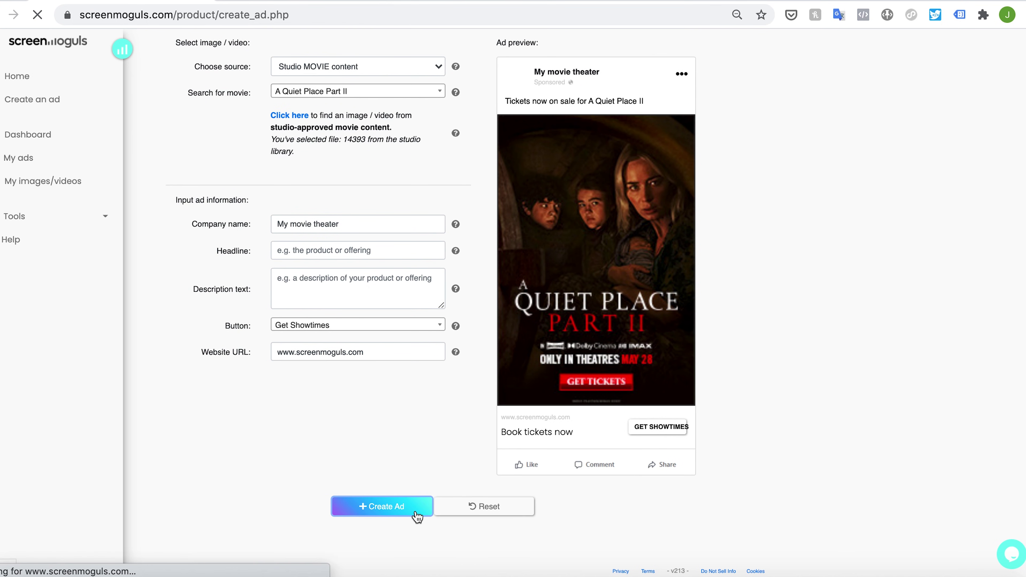